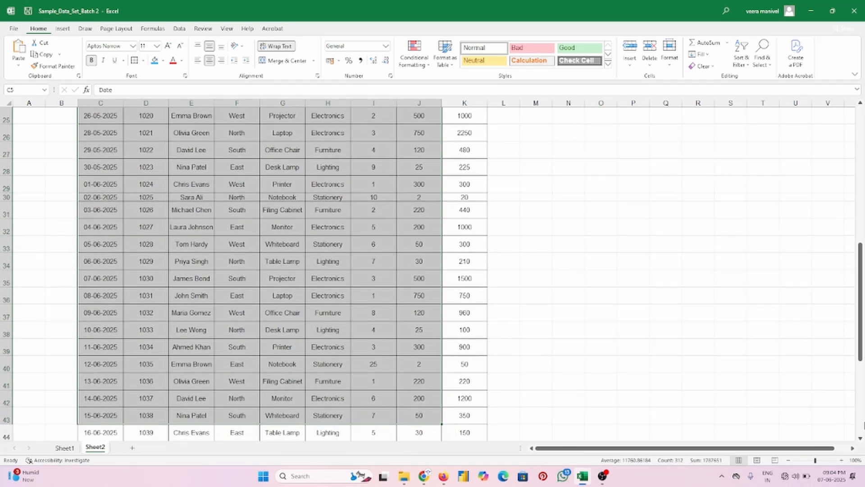
{"action": "left_click_drag", "start_coordinate": [862, 351], "coordinate": [861, 202]}
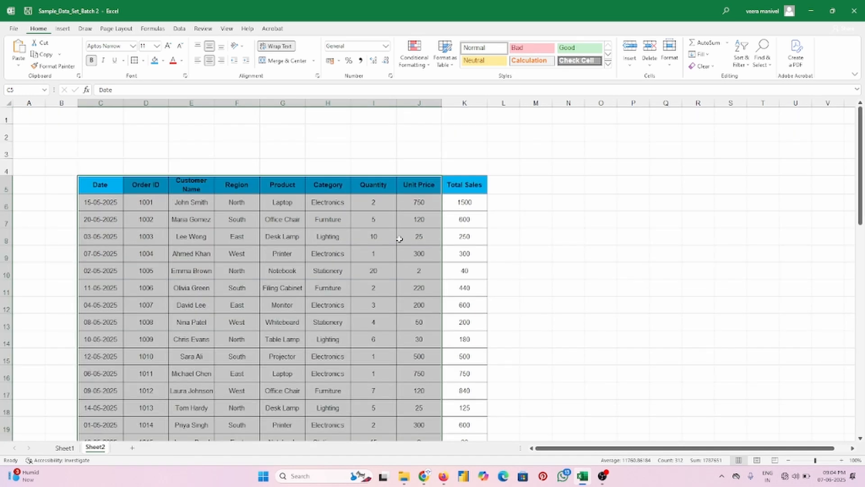
{"action": "left_click", "coordinate": [417, 198]}
{"action": "left_click_drag", "start_coordinate": [417, 198], "coordinate": [418, 280]}
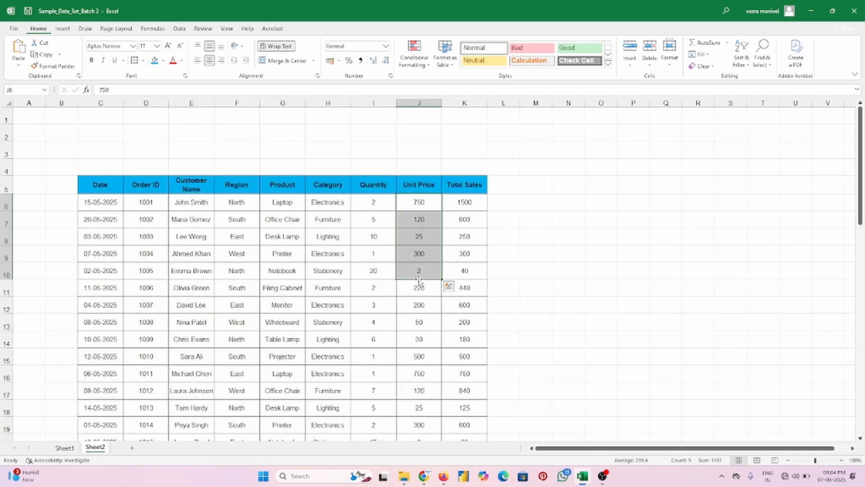
{"action": "left_click", "coordinate": [421, 155]}
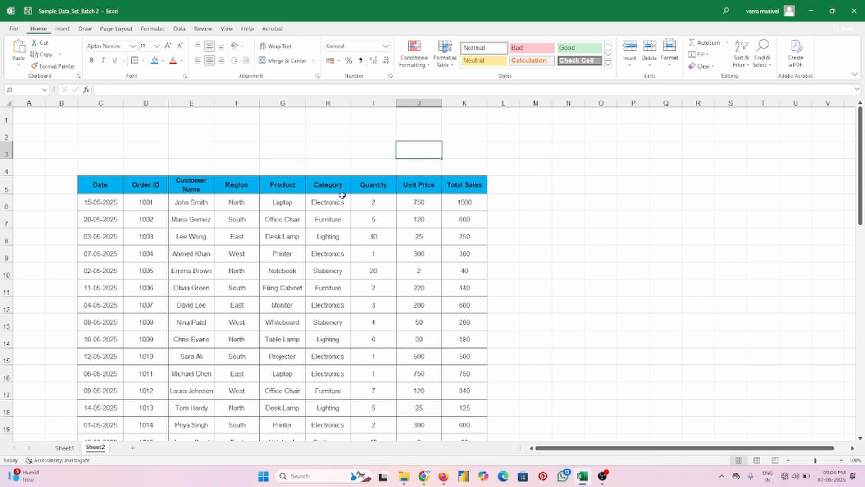
{"action": "left_click_drag", "start_coordinate": [332, 200], "coordinate": [324, 269]}
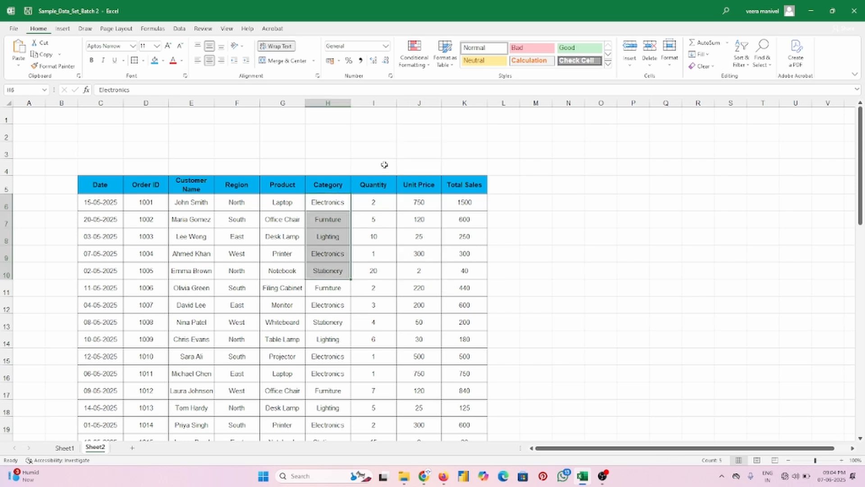
- Count the numeric Unit Price entries in cell J3 with a COUNT formula over J6:J55
{"action": "left_click", "coordinate": [423, 146]}
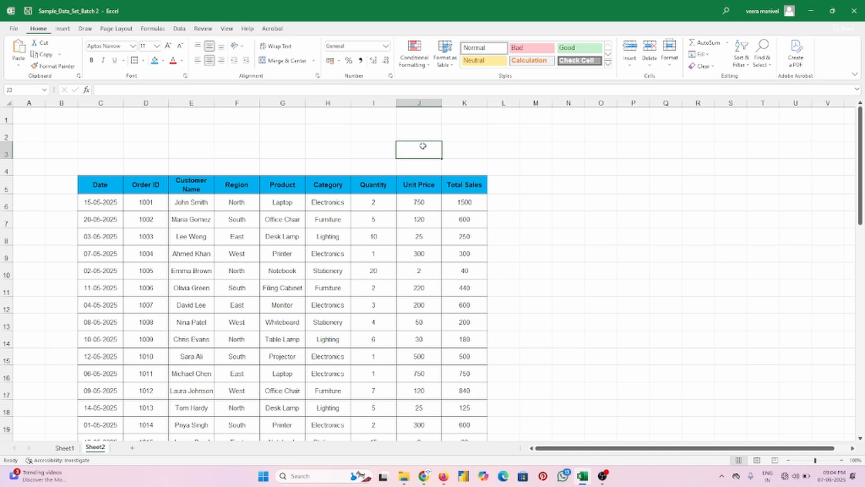
{"action": "type", "text": "=c"}
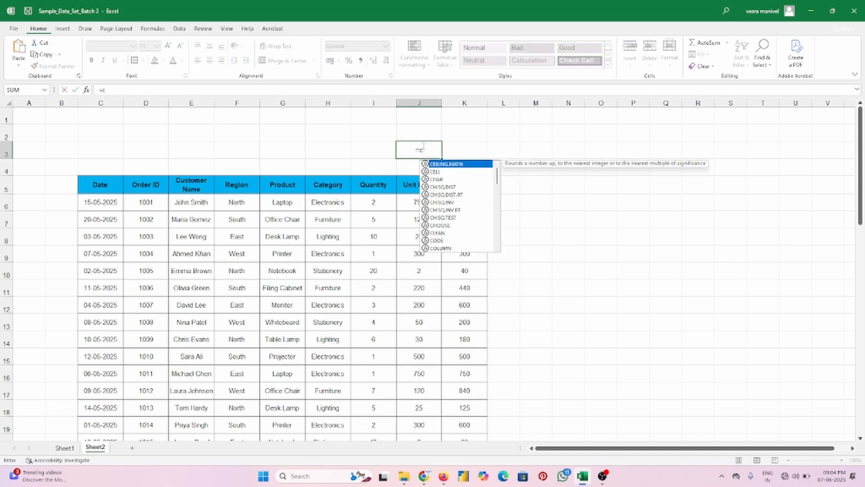
{"action": "type", "text": "oun"}
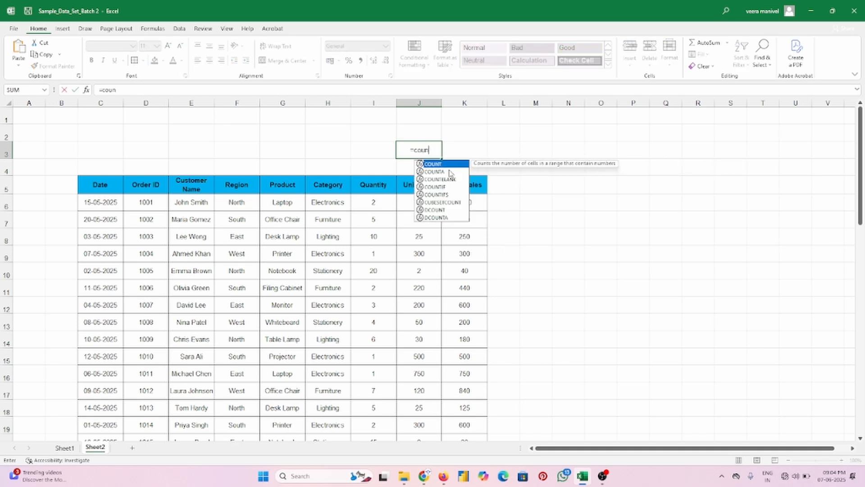
{"action": "key", "text": "Tab"}
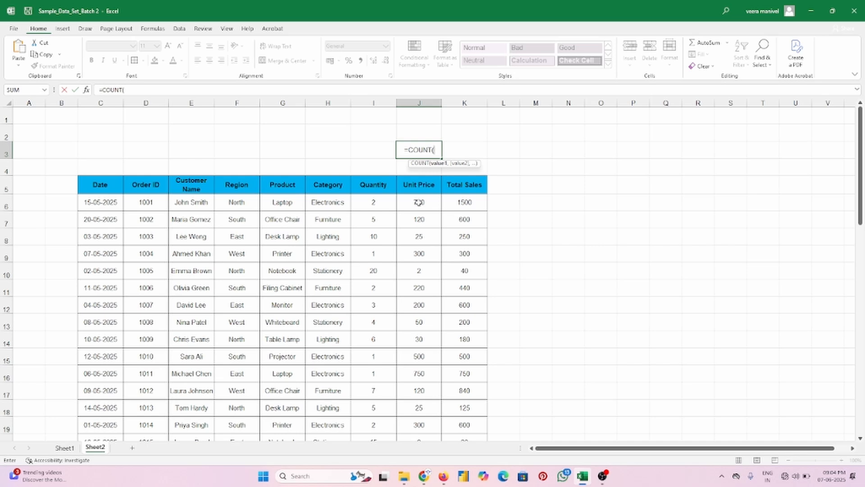
{"action": "left_click_drag", "start_coordinate": [418, 203], "coordinate": [427, 422]}
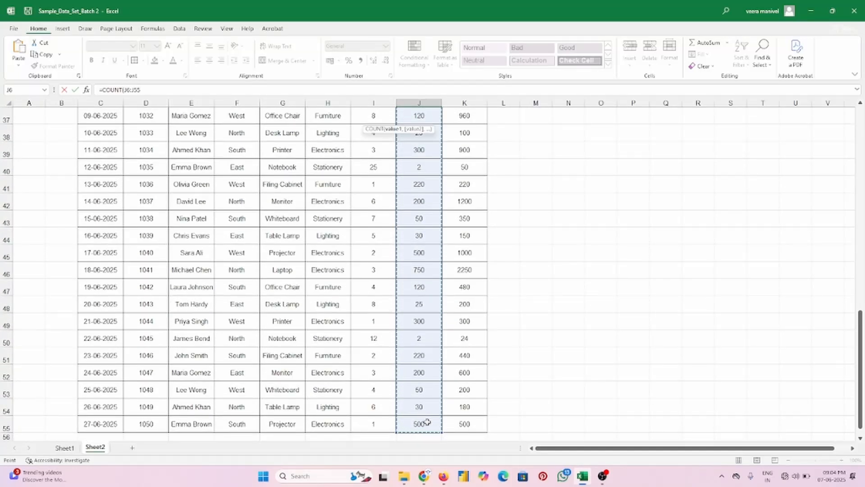
{"action": "key", "text": "Escape"}
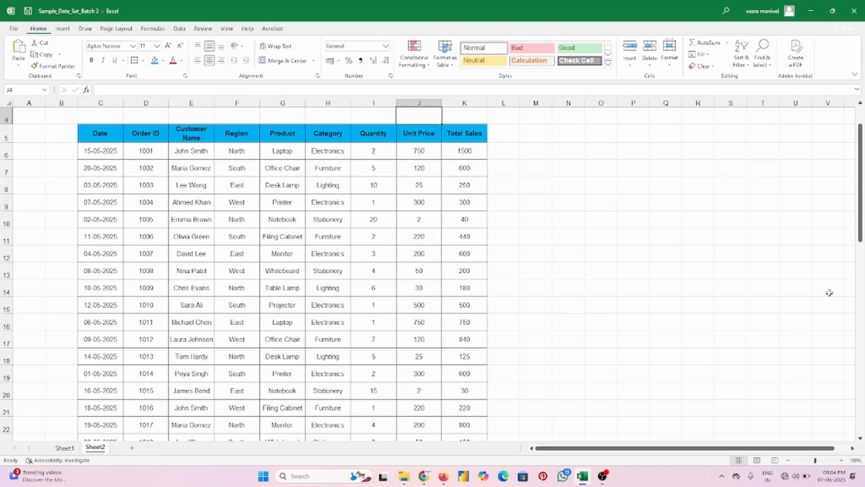
{"action": "left_click_drag", "start_coordinate": [861, 227], "coordinate": [863, 155]}
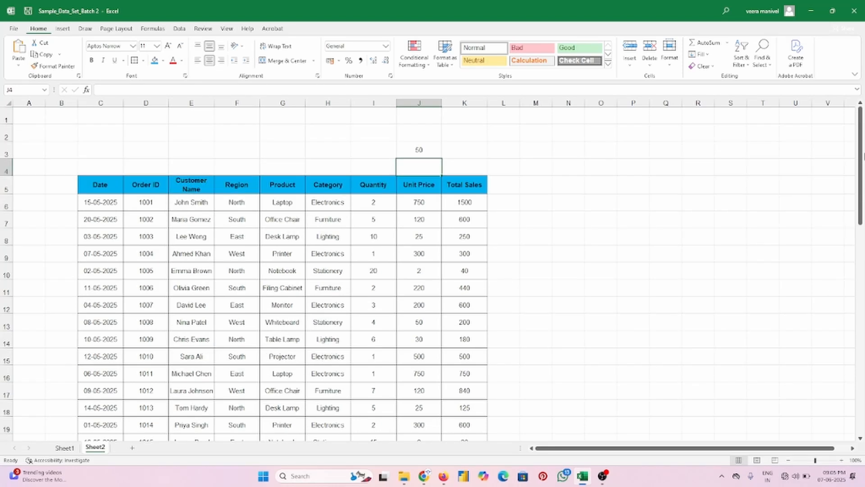
{"action": "left_click", "coordinate": [420, 153]}
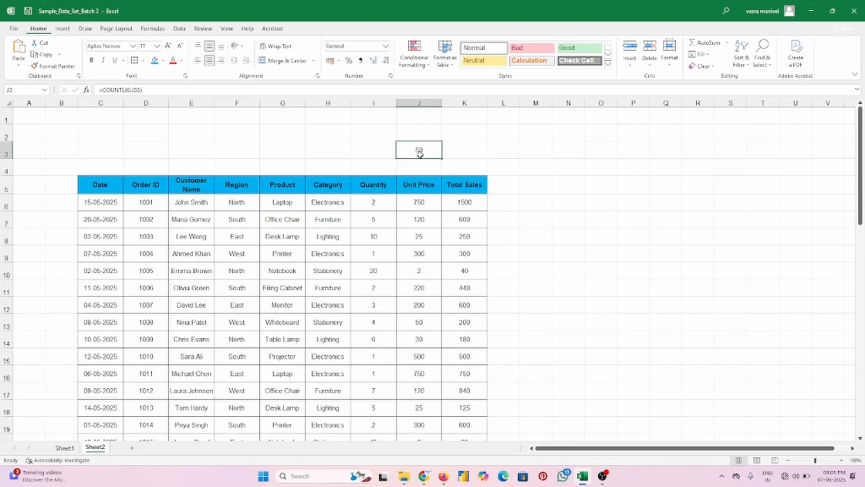
- Count the non-empty Category entries in cell H3 with a COUNTA formula over H6:H55
{"action": "left_click", "coordinate": [328, 201]}
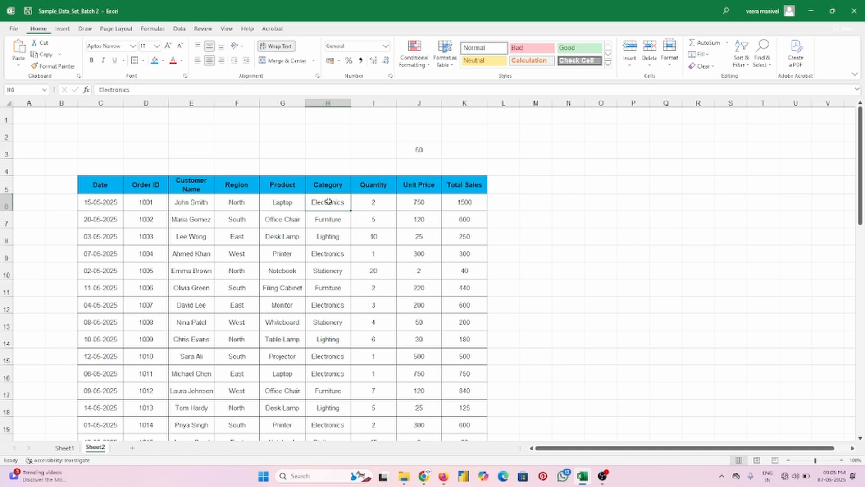
{"action": "left_click", "coordinate": [327, 151]}
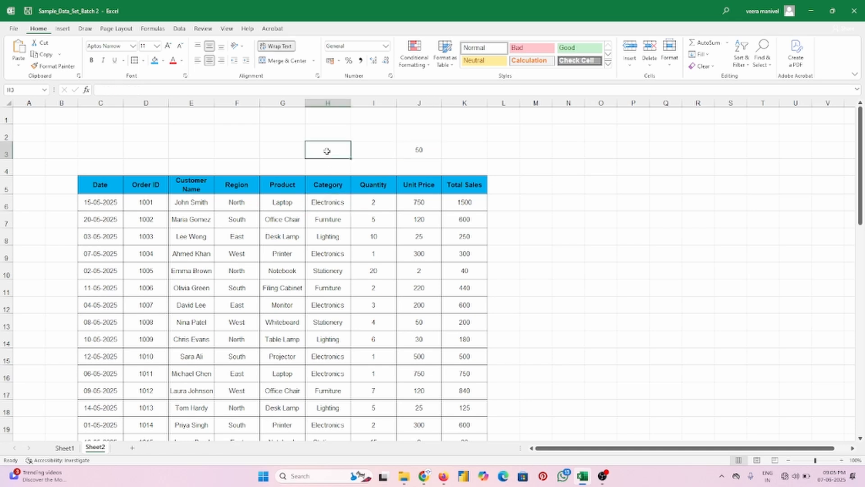
{"action": "type", "text": "=coun"}
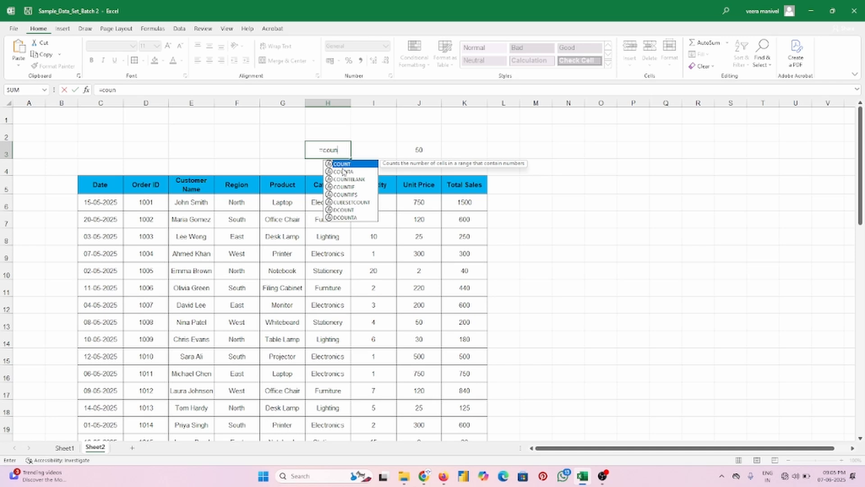
{"action": "double_click", "coordinate": [342, 171]}
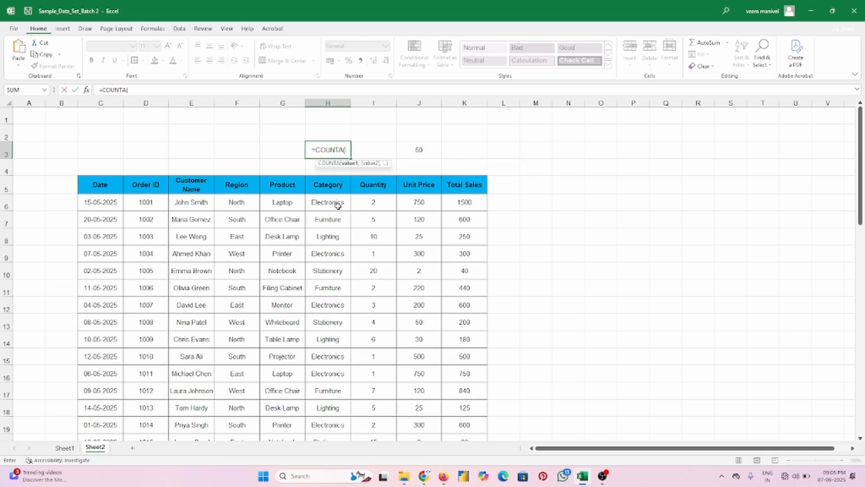
{"action": "left_click_drag", "start_coordinate": [338, 205], "coordinate": [317, 427]}
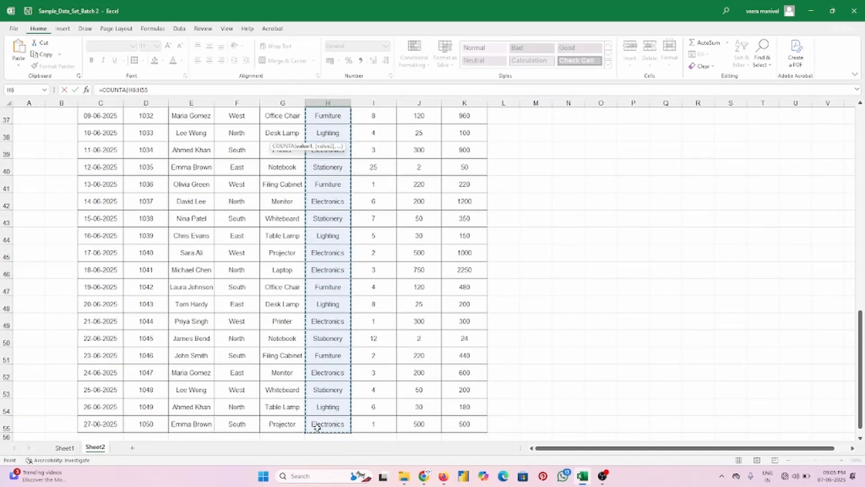
{"action": "key", "text": "Return"}
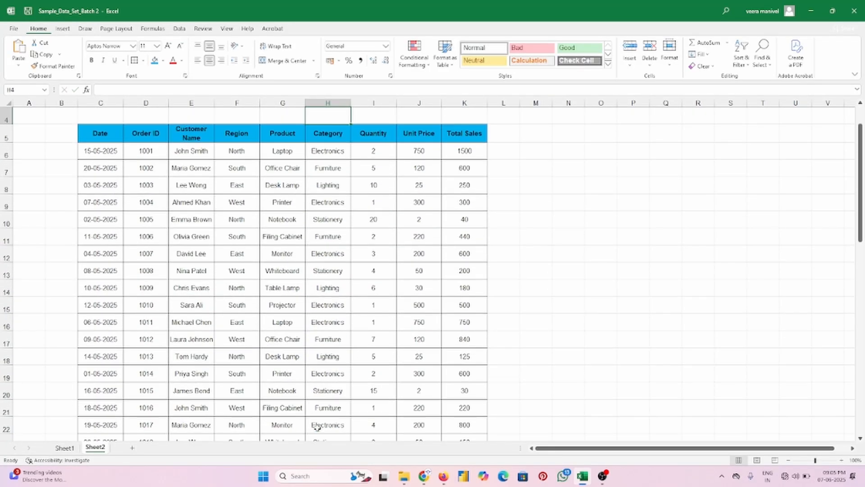
{"action": "left_click_drag", "start_coordinate": [861, 232], "coordinate": [862, 156]}
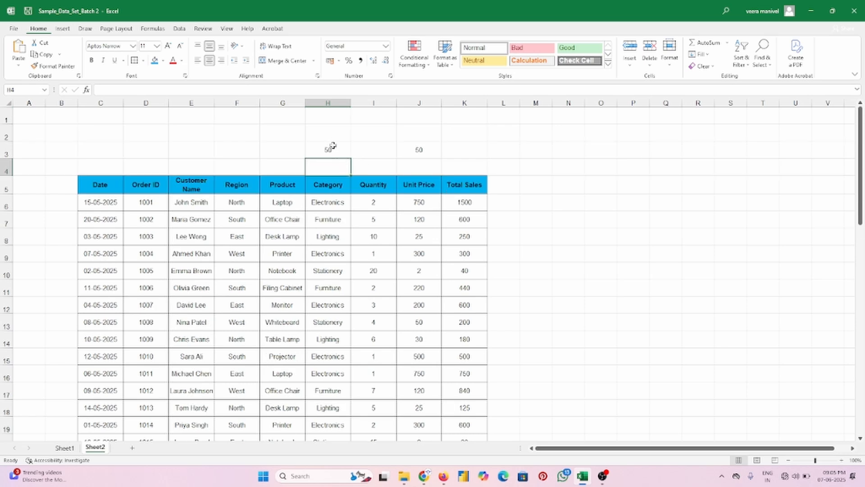
- Count the laptop rows of the Product column in cell G3 with the formula =COUNTIF(G6:G55,"laptop")
{"action": "left_click", "coordinate": [287, 153]}
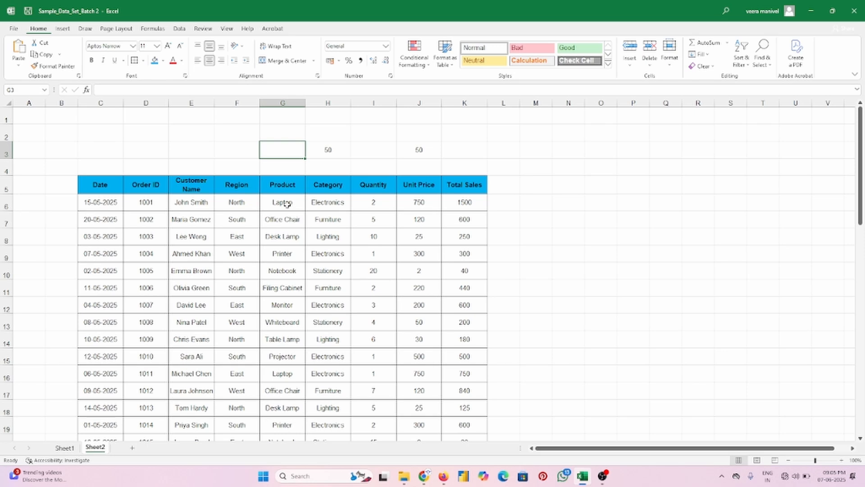
{"action": "type", "text": "="}
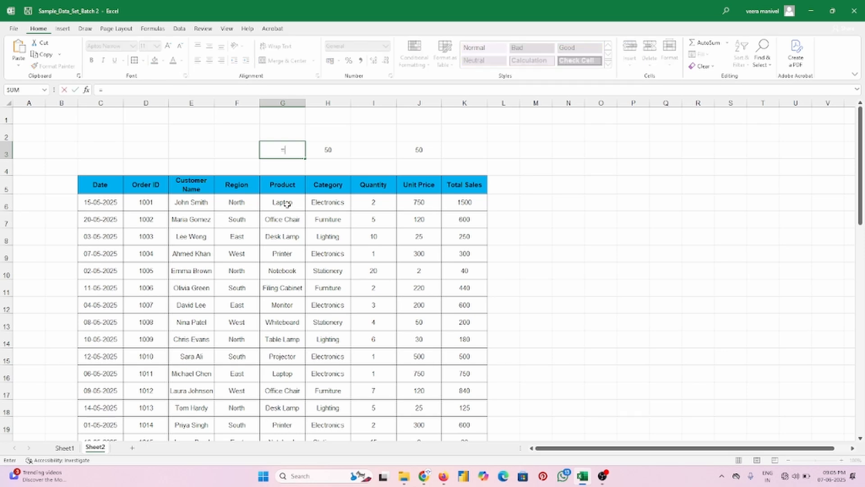
{"action": "type", "text": "count"}
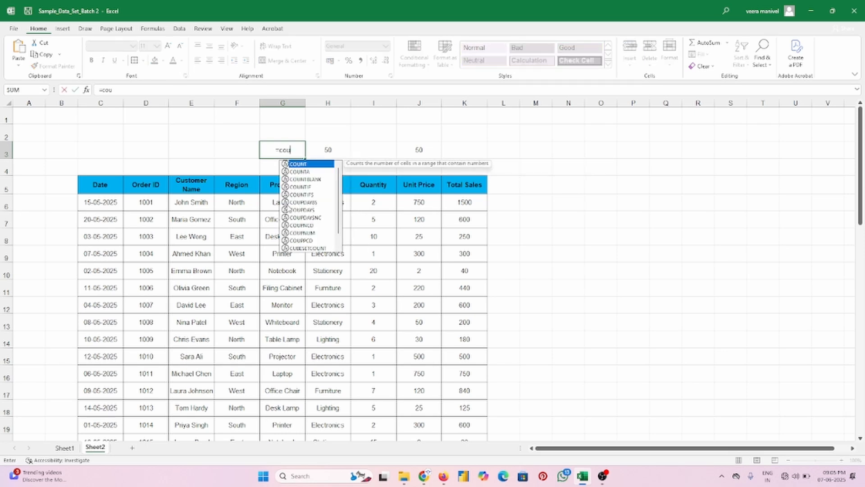
{"action": "double_click", "coordinate": [302, 186]}
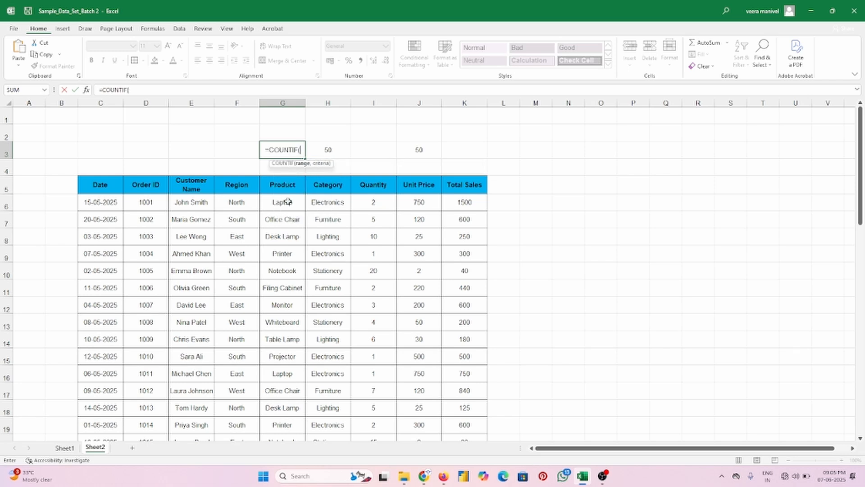
{"action": "left_click_drag", "start_coordinate": [284, 204], "coordinate": [275, 432]}
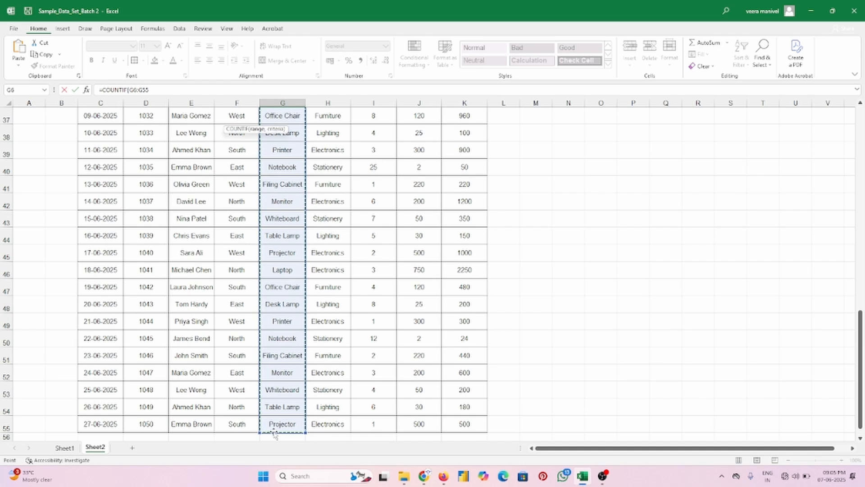
{"action": "left_click_drag", "start_coordinate": [859, 322], "coordinate": [863, 90]}
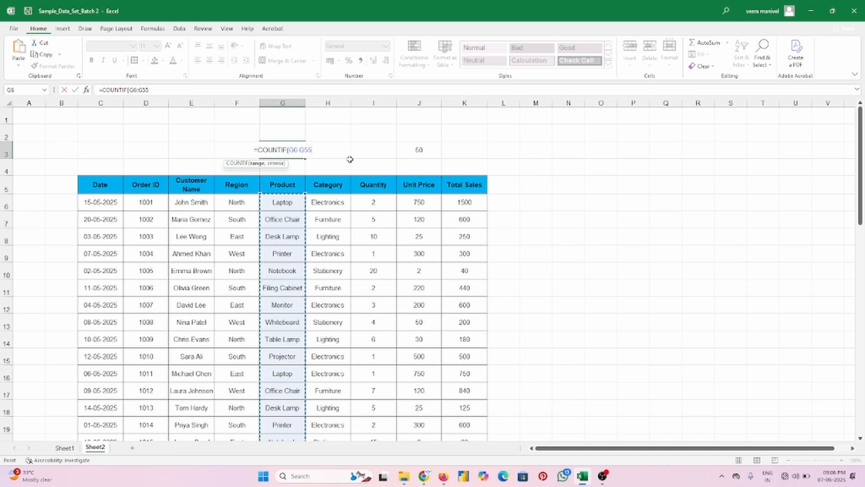
{"action": "type", "text": ","}
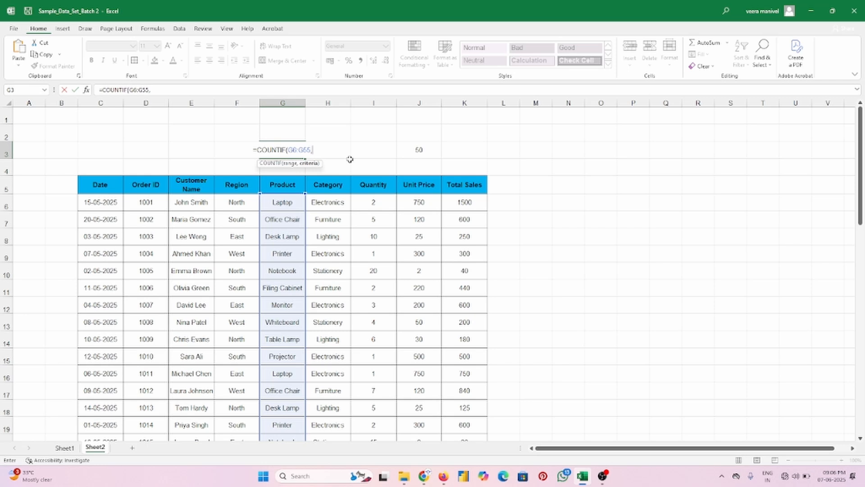
{"action": "type", "text": "\""}
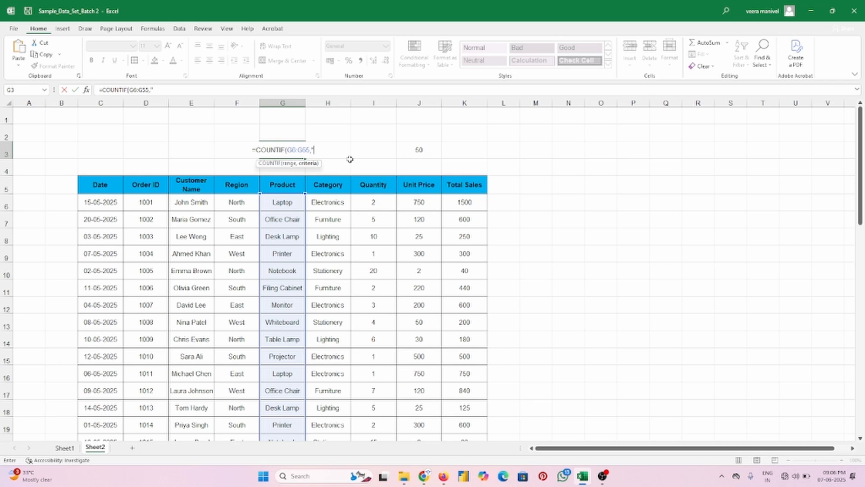
{"action": "type", "text": "laptop"}
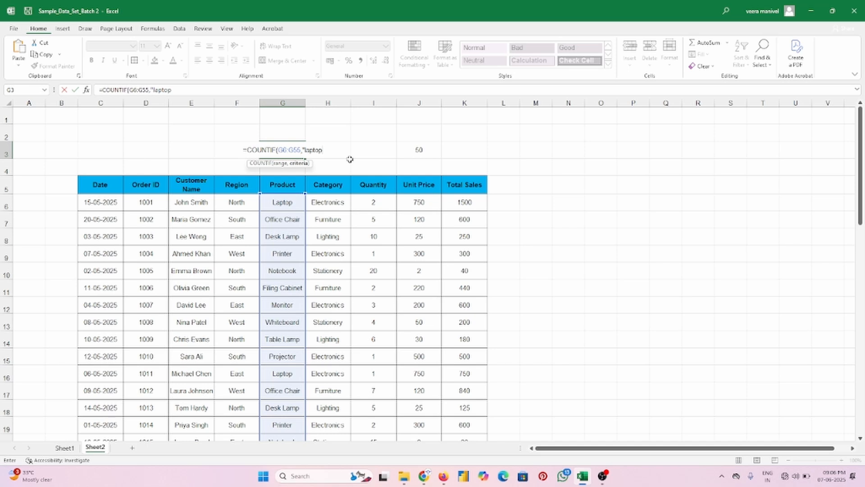
{"action": "type", "text": "\""}
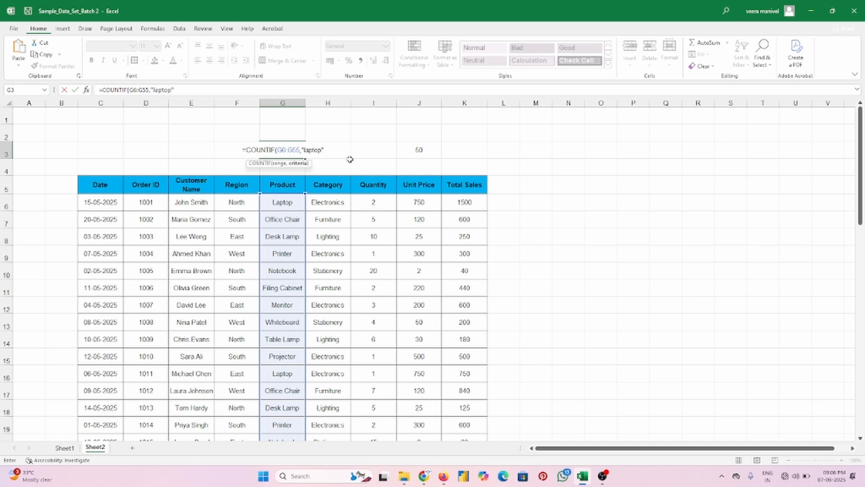
{"action": "type", "text": ")"}
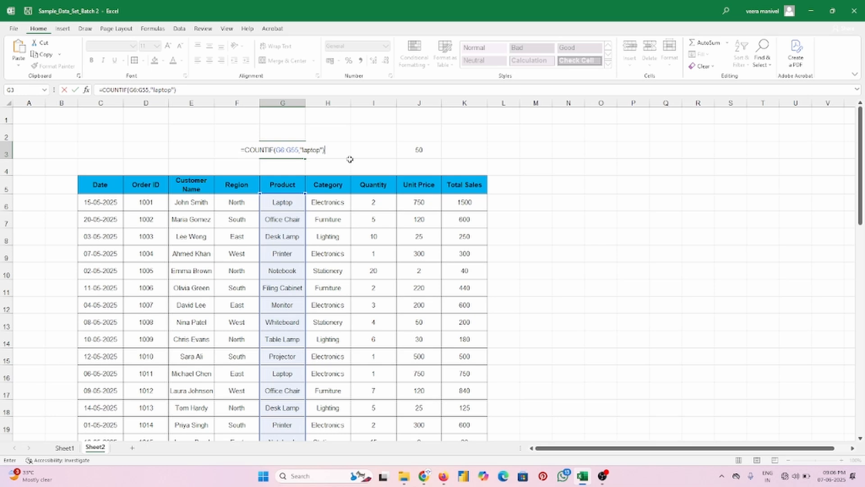
{"action": "key", "text": "Return"}
{"action": "left_click", "coordinate": [299, 151]}
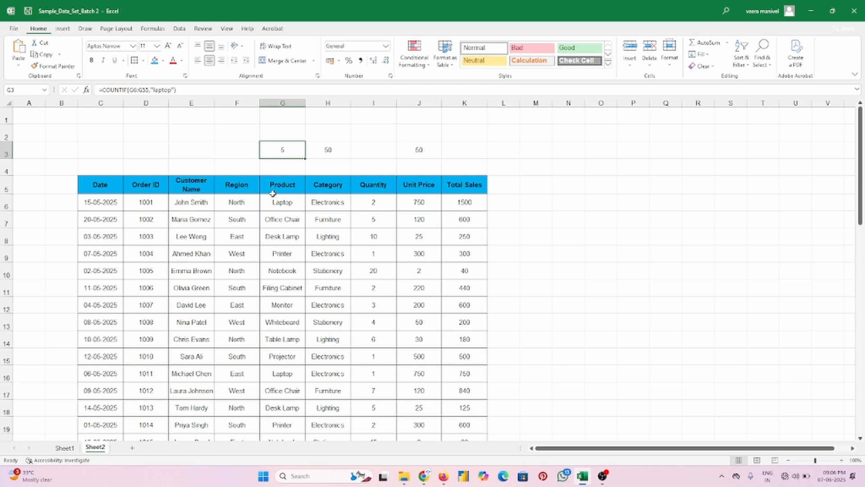
- Start a COUNTIFS formula in cell F3 with Product range G6:G55 and the criterion "laptop"
{"action": "left_click", "coordinate": [239, 150]}
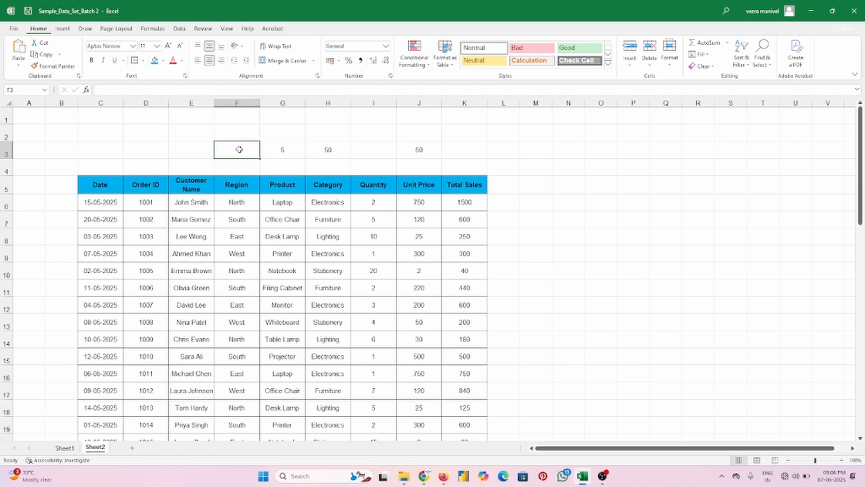
{"action": "type", "text": "="}
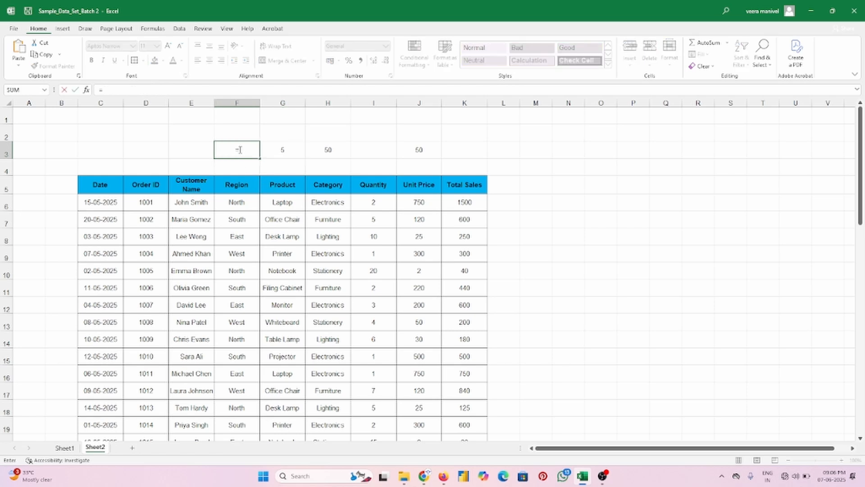
{"action": "type", "text": "coun"}
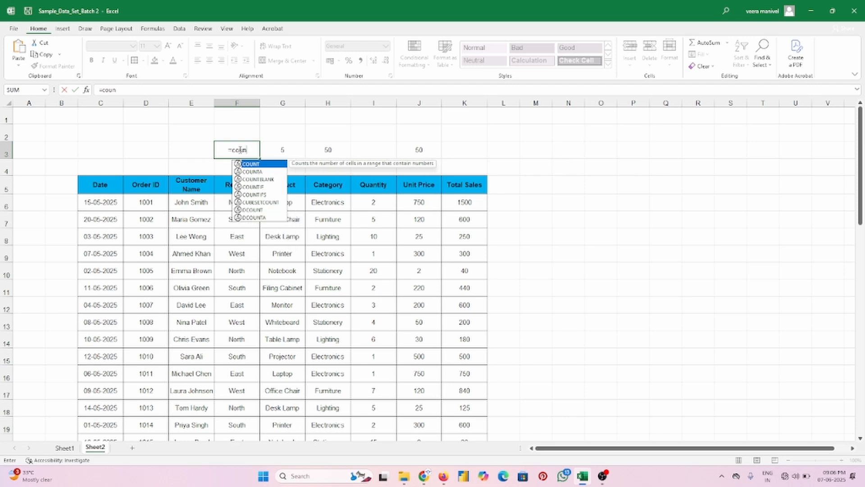
{"action": "double_click", "coordinate": [257, 195]}
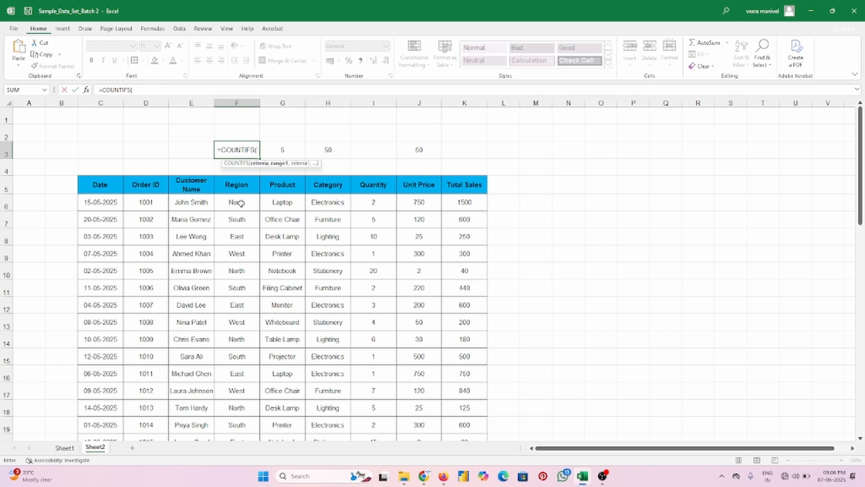
{"action": "left_click_drag", "start_coordinate": [241, 203], "coordinate": [237, 390]}
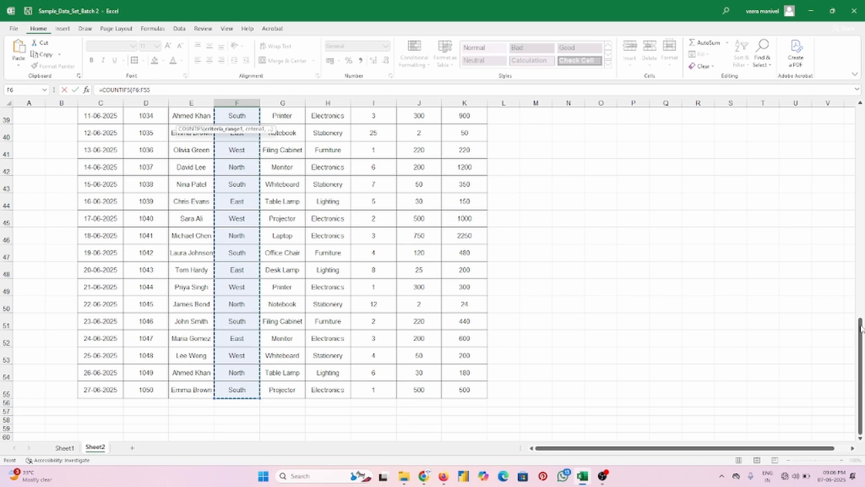
{"action": "left_click_drag", "start_coordinate": [860, 328], "coordinate": [860, 114]}
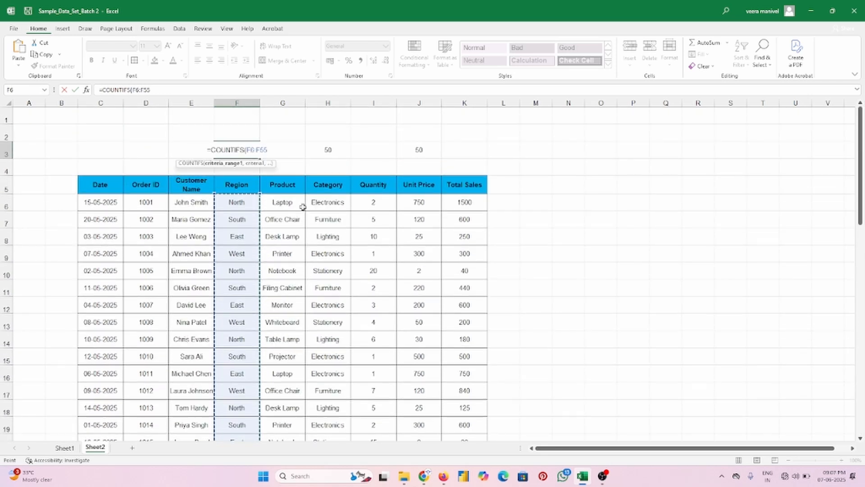
{"action": "left_click_drag", "start_coordinate": [289, 203], "coordinate": [282, 431]}
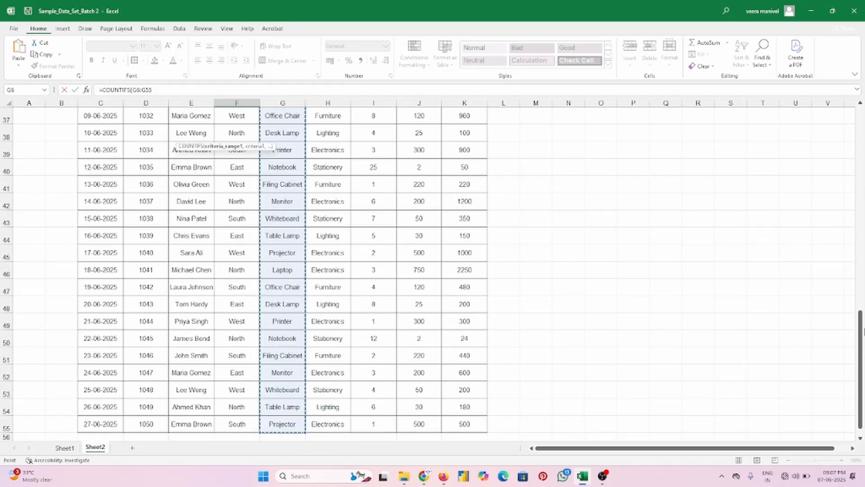
{"action": "left_click_drag", "start_coordinate": [862, 329], "coordinate": [861, 96]}
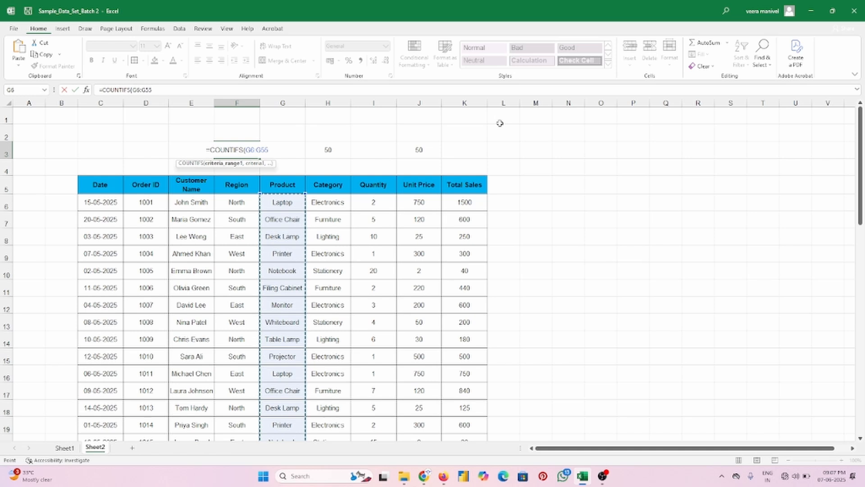
{"action": "type", "text": ","}
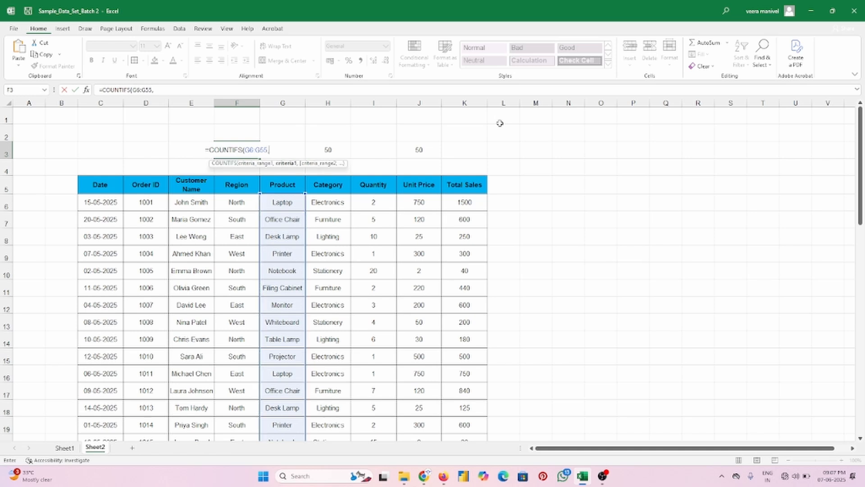
{"action": "type", "text": "\"laptop"}
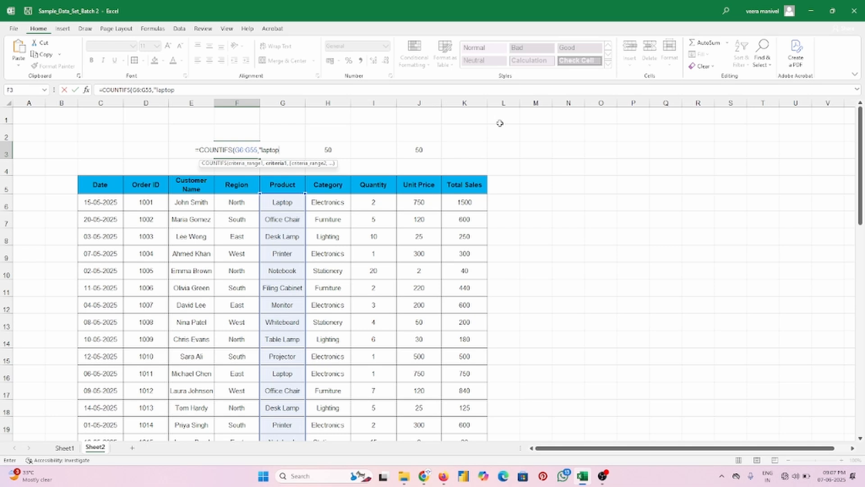
{"action": "type", "text": "\""}
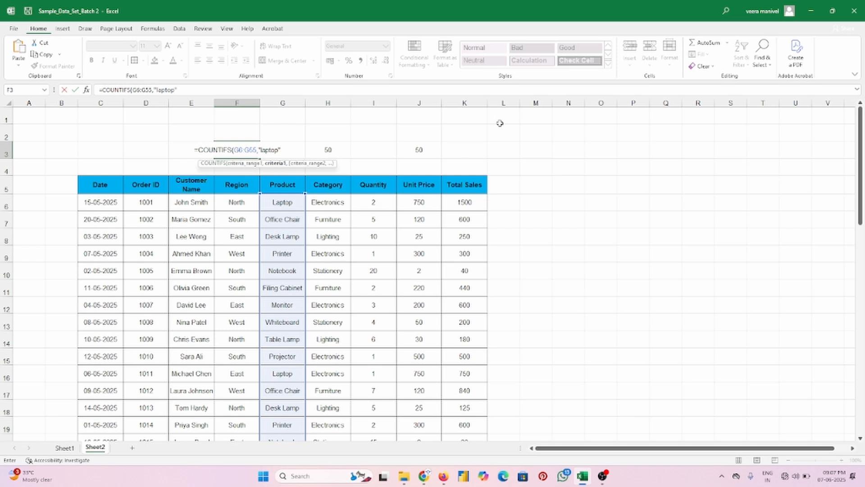
- Complete the COUNTIFS formula in F3 with Region range F6:F55 and the criterion "south" as the second condition
{"action": "type", "text": ","}
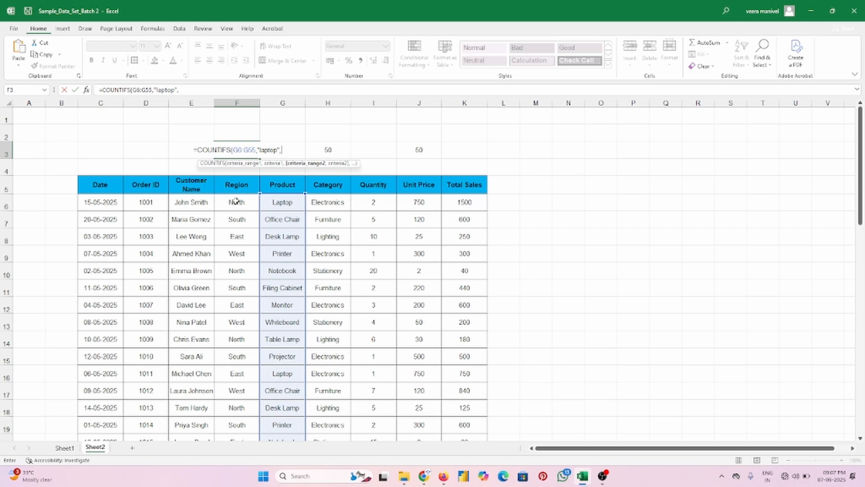
{"action": "left_click_drag", "start_coordinate": [237, 200], "coordinate": [229, 405]}
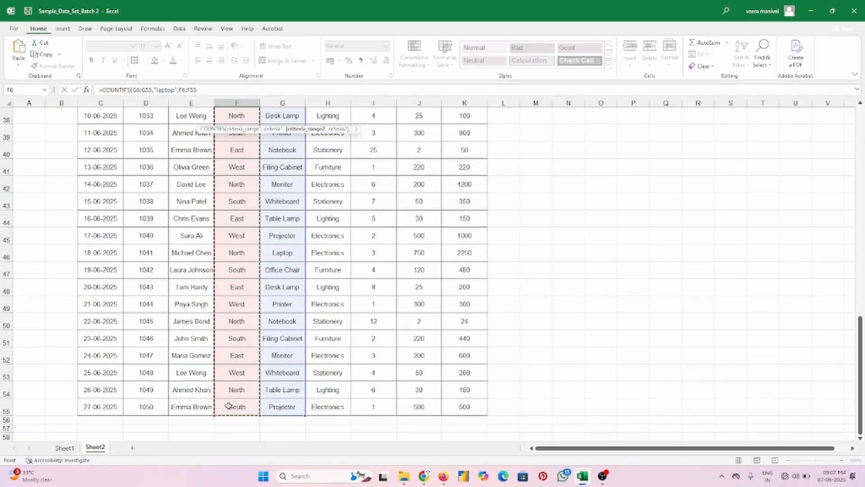
{"action": "left_click_drag", "start_coordinate": [862, 325], "coordinate": [864, 86]}
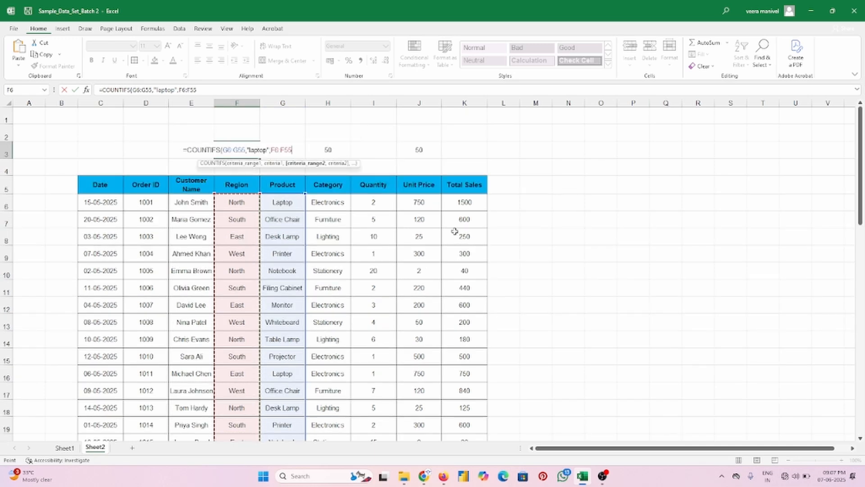
{"action": "type", "text": ","}
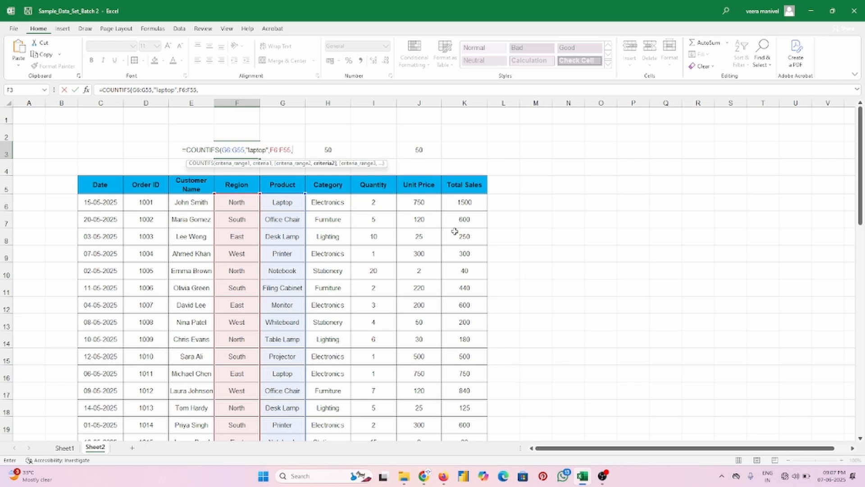
{"action": "type", "text": "\""}
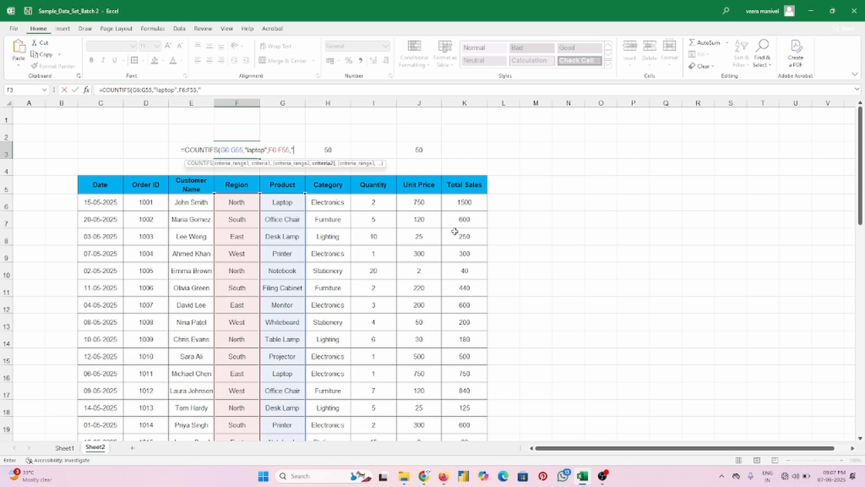
{"action": "type", "text": "sou"}
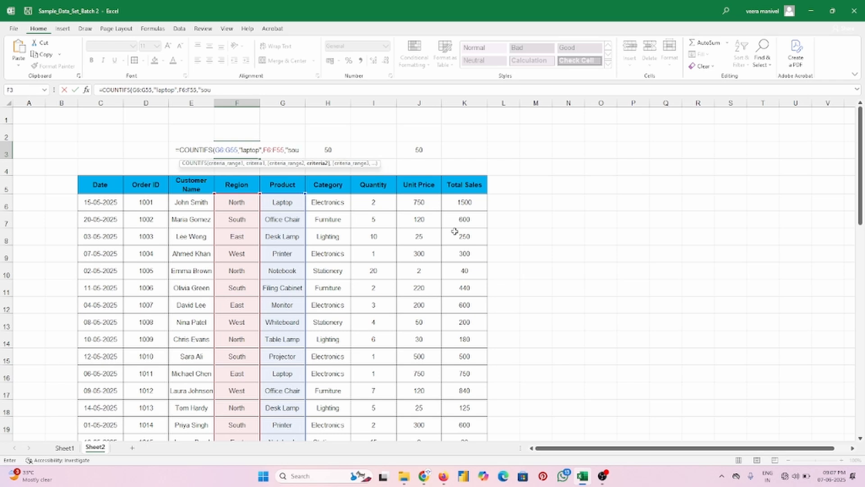
{"action": "type", "text": "th"}
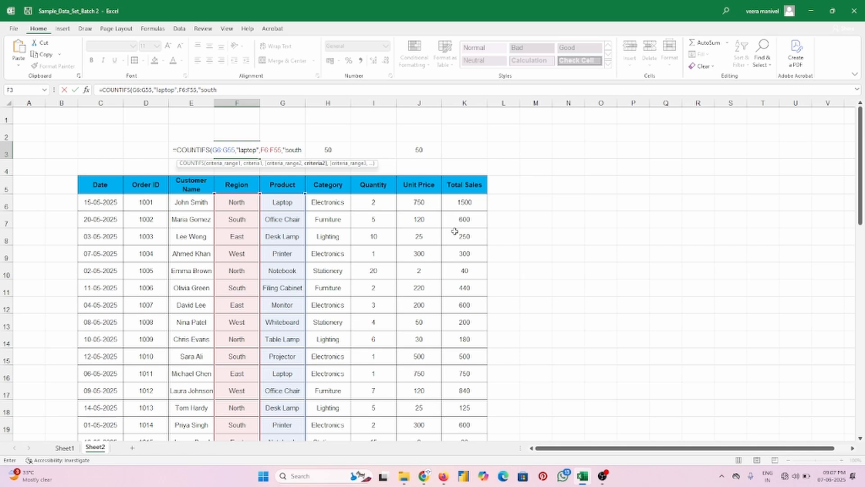
{"action": "type", "text": "\""}
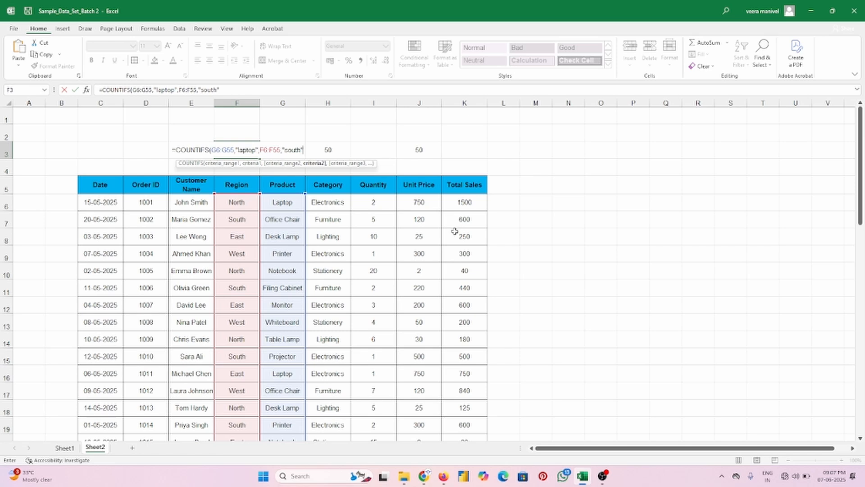
{"action": "key", "text": "Return"}
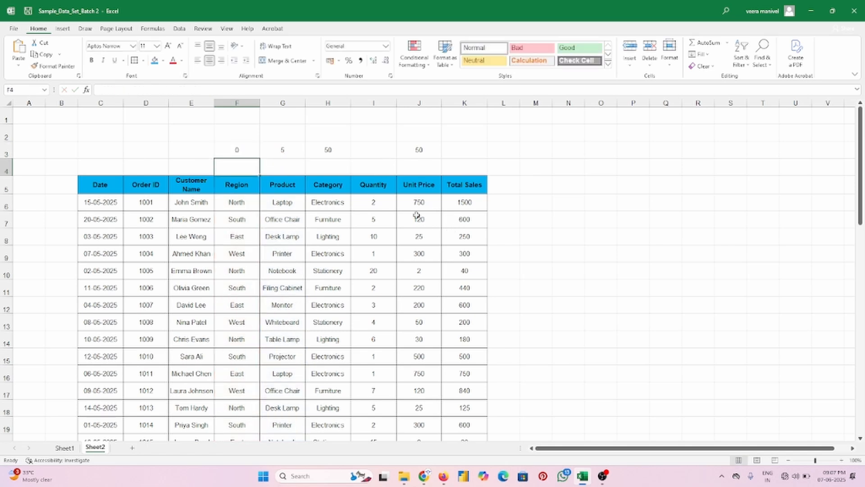
- Change the Region criterion of the COUNTIFS formula in F3 to "north"
{"action": "left_click", "coordinate": [241, 150]}
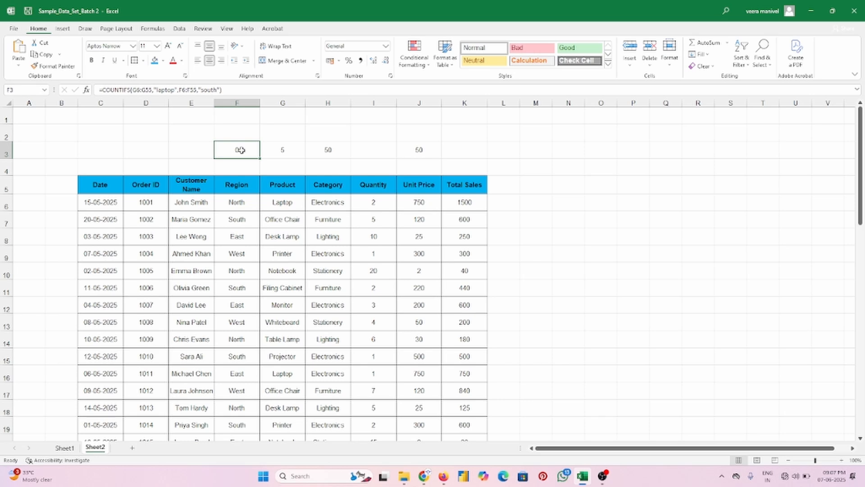
{"action": "left_click", "coordinate": [218, 90]}
{"action": "key", "text": "BackSpace"}
{"action": "key", "text": "BackSpace"}
{"action": "key", "text": "BackSpace"}
{"action": "key", "text": "BackSpace"}
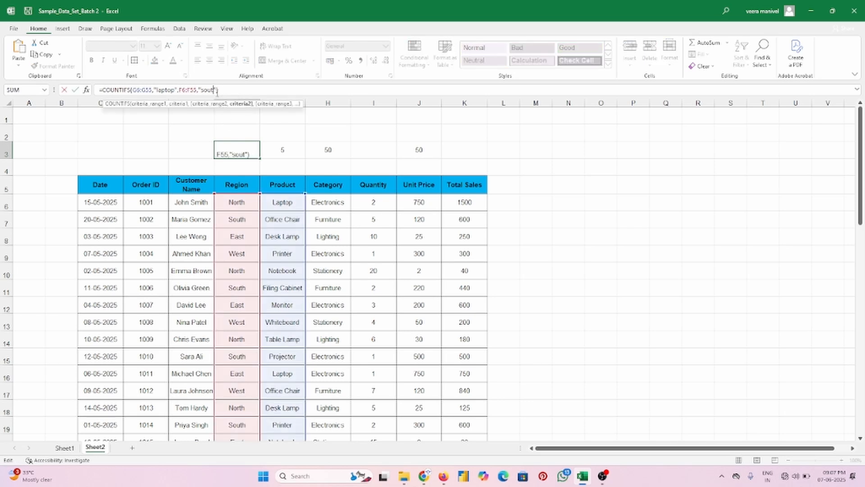
{"action": "key", "text": "BackSpace"}
{"action": "type", "text": "north"}
{"action": "key", "text": "Return"}
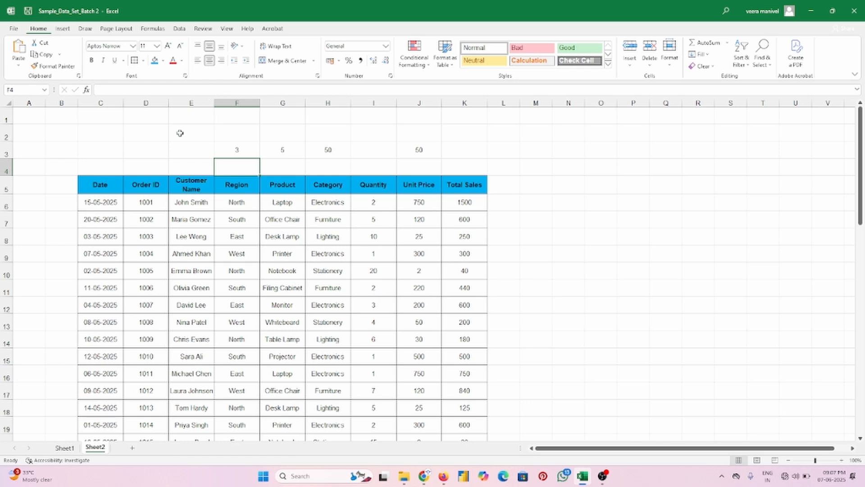
- Change the Region criterion of the COUNTIFS formula in F3 to "west"
{"action": "left_click", "coordinate": [231, 148]}
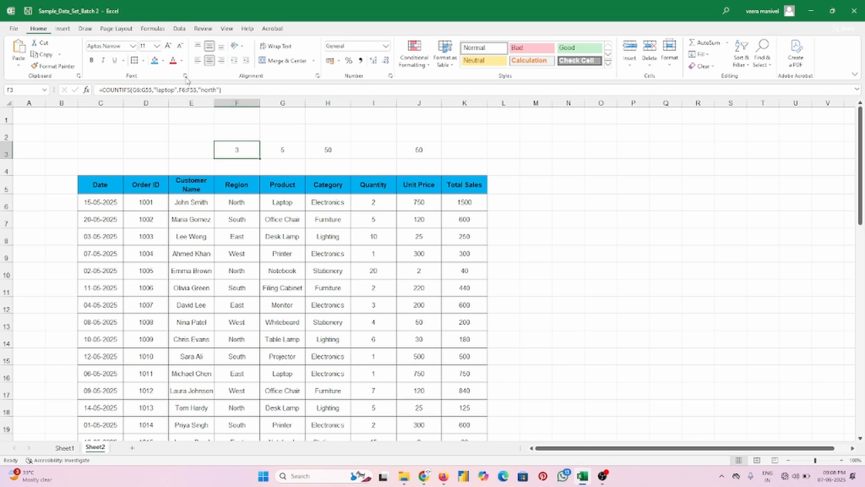
{"action": "left_click", "coordinate": [214, 90]}
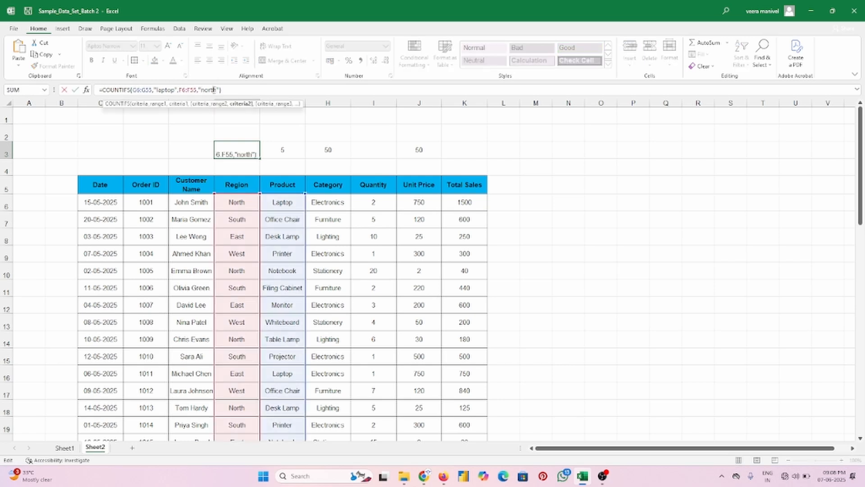
{"action": "key", "text": "BackSpace"}
{"action": "key", "text": "BackSpace"}
{"action": "key", "text": "BackSpace"}
{"action": "key", "text": "BackSpace"}
{"action": "key", "text": "BackSpace"}
{"action": "type", "text": "west"}
{"action": "key", "text": "ctrl+Return"}
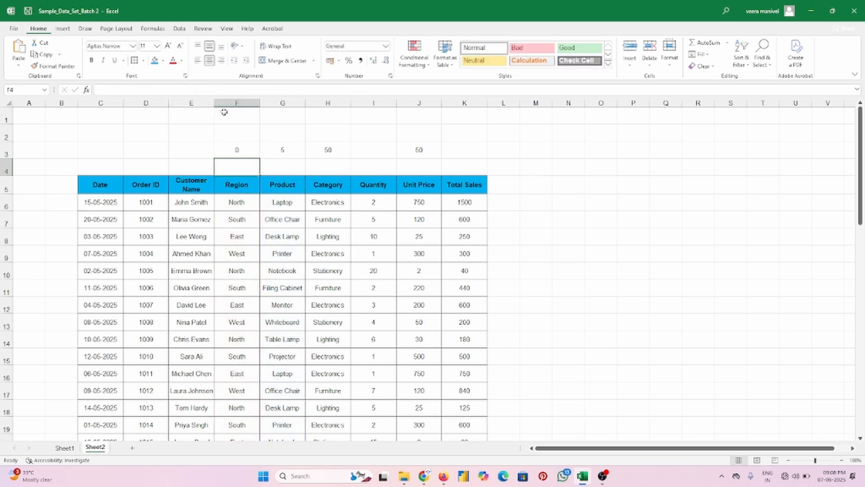
- Review the COUNTIFS, COUNT and COUNTA formulas in cells F3, J3 and H3
{"action": "left_click", "coordinate": [238, 149]}
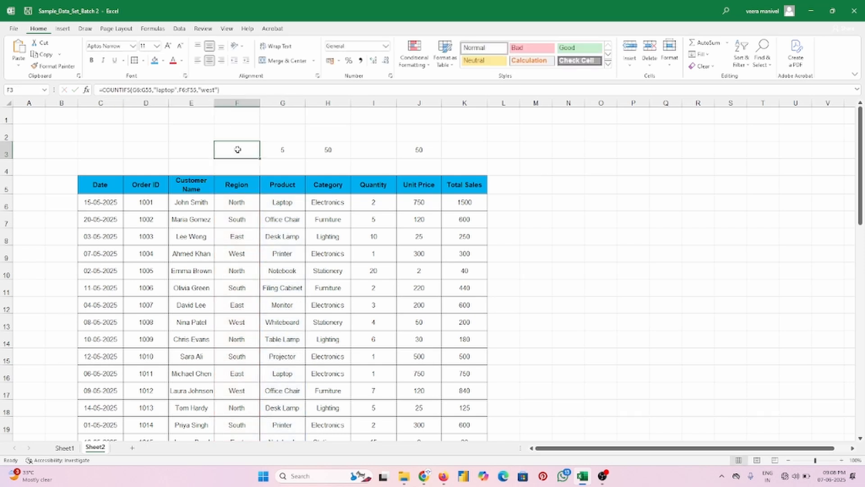
{"action": "left_click", "coordinate": [413, 154]}
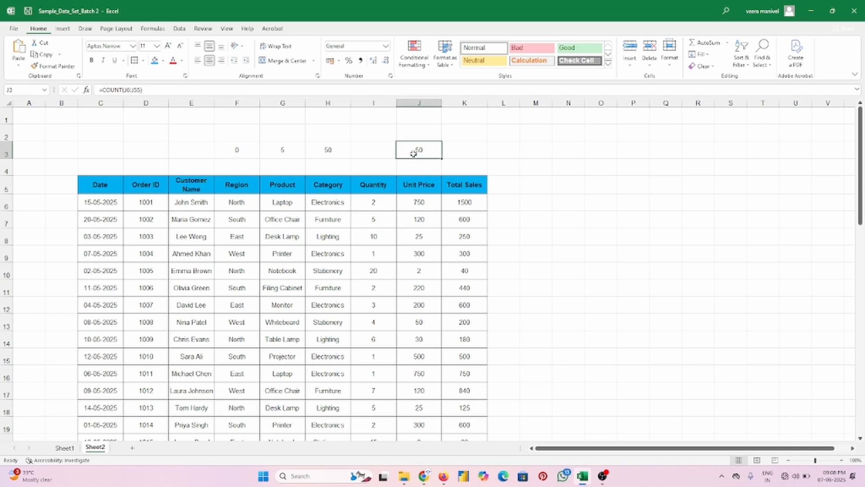
{"action": "left_click", "coordinate": [335, 151]}
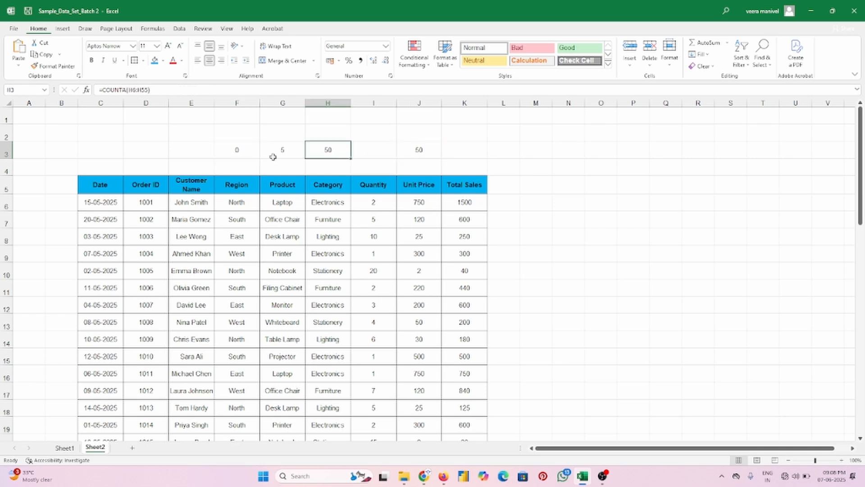